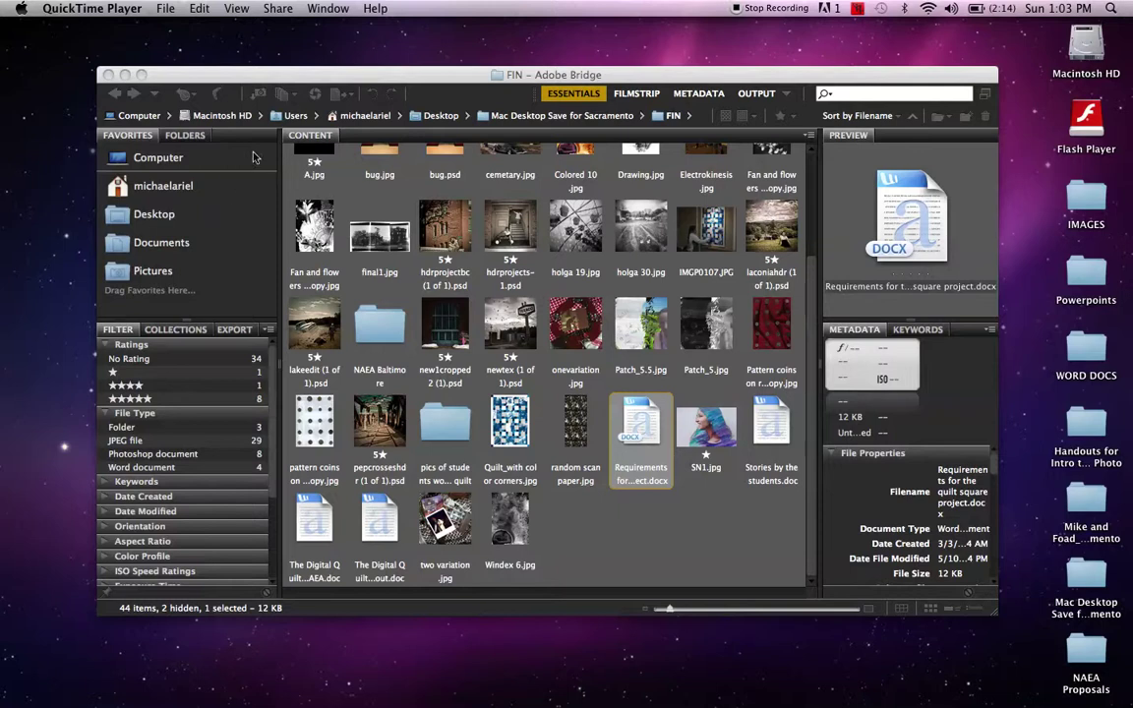
- Bring the Bridge window forward and maximize it so all FIN folder thumbnails fit
click(373, 79)
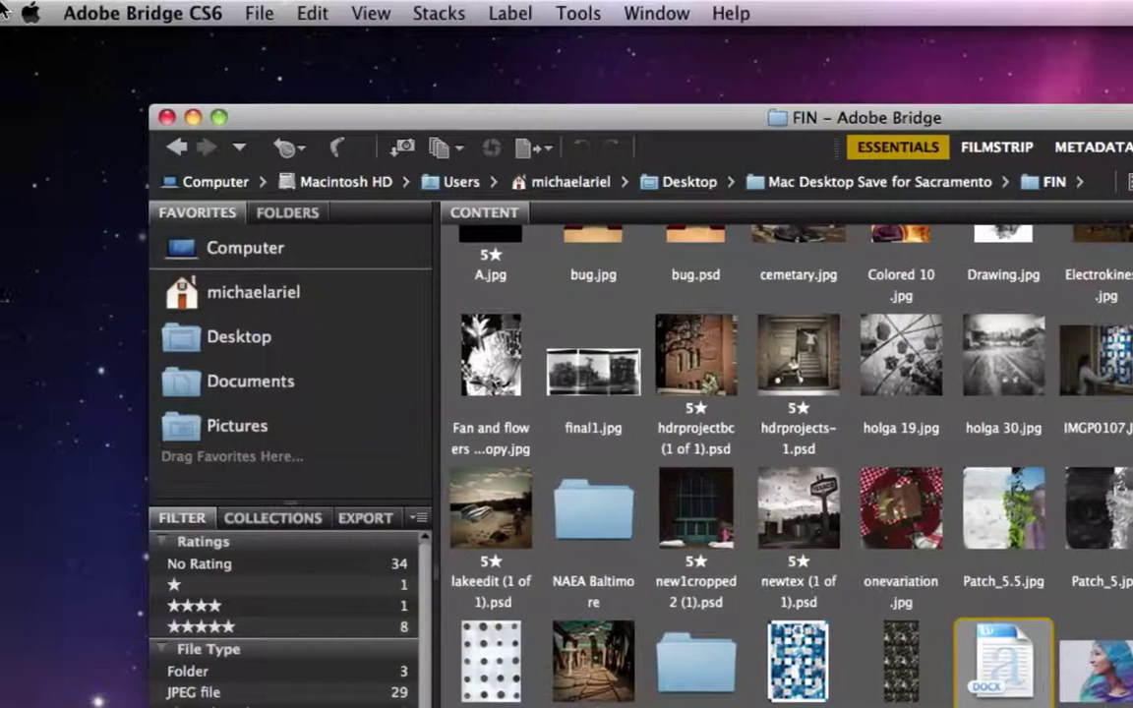
mouse_move(4, 6)
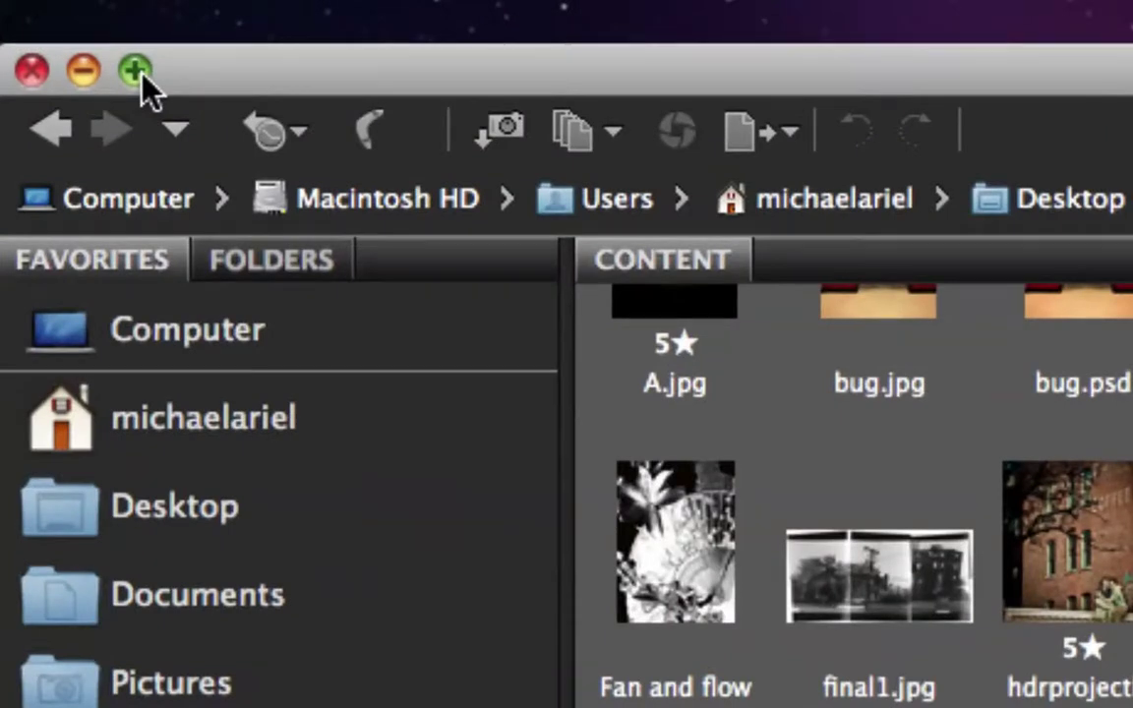
click(136, 71)
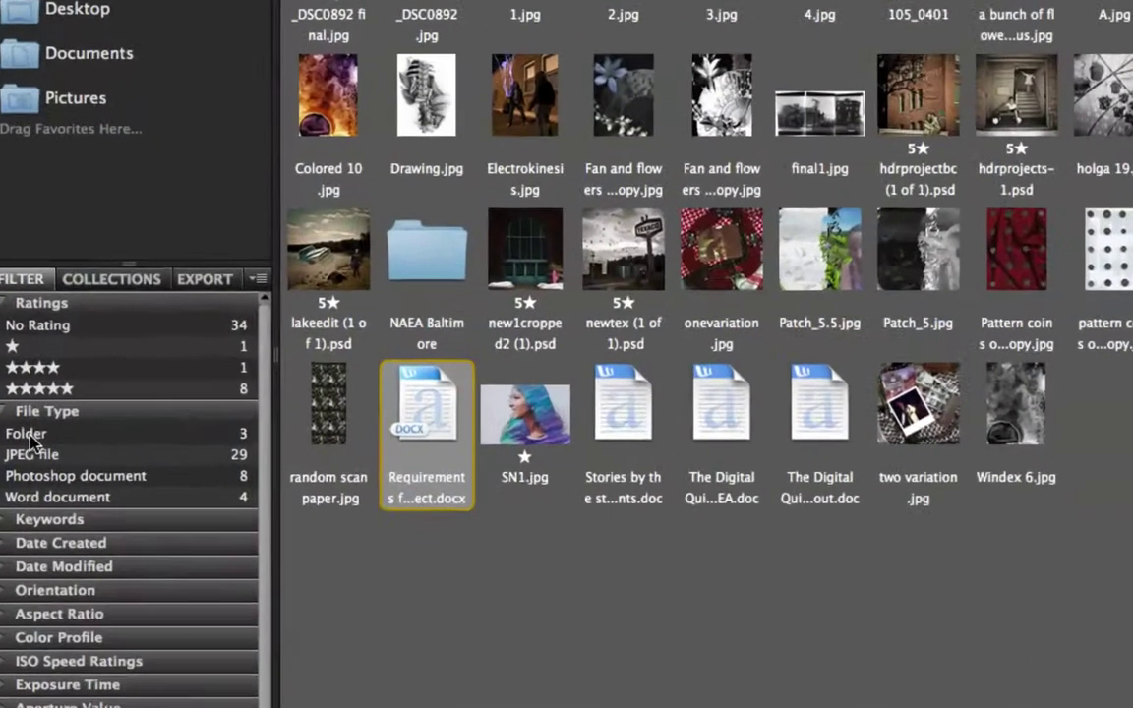
mouse_move(4, 425)
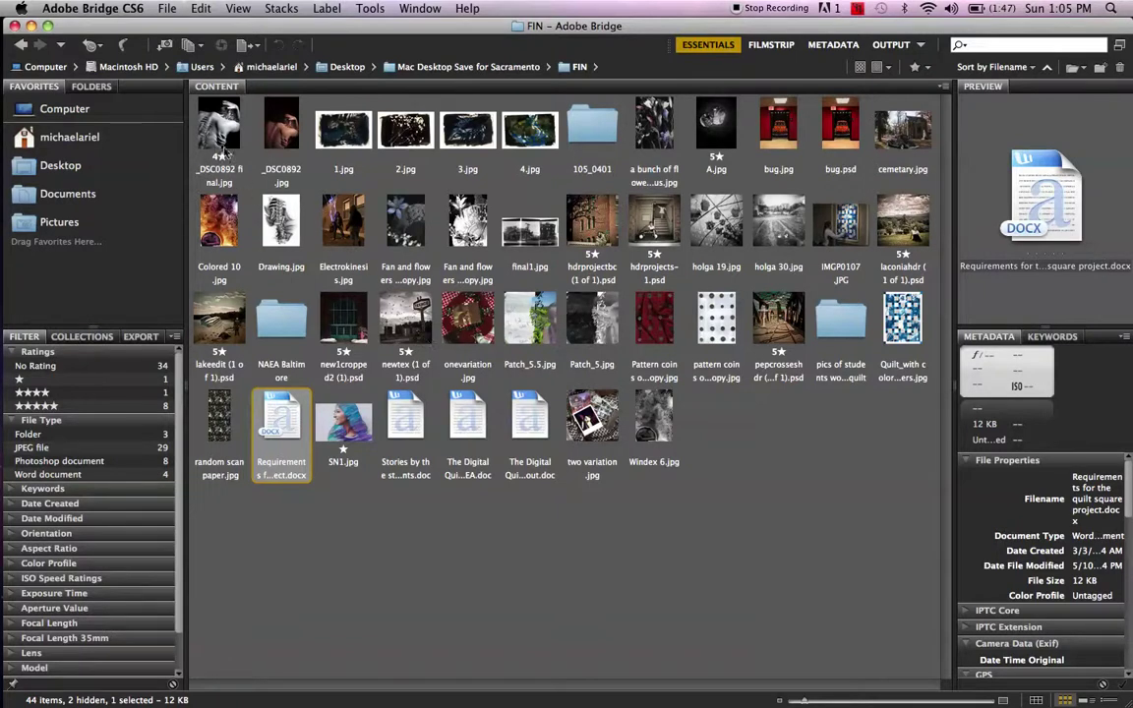
- Select all FIN items, then deselect the three folders and four Word documents, leaving 37 images
click(220, 140)
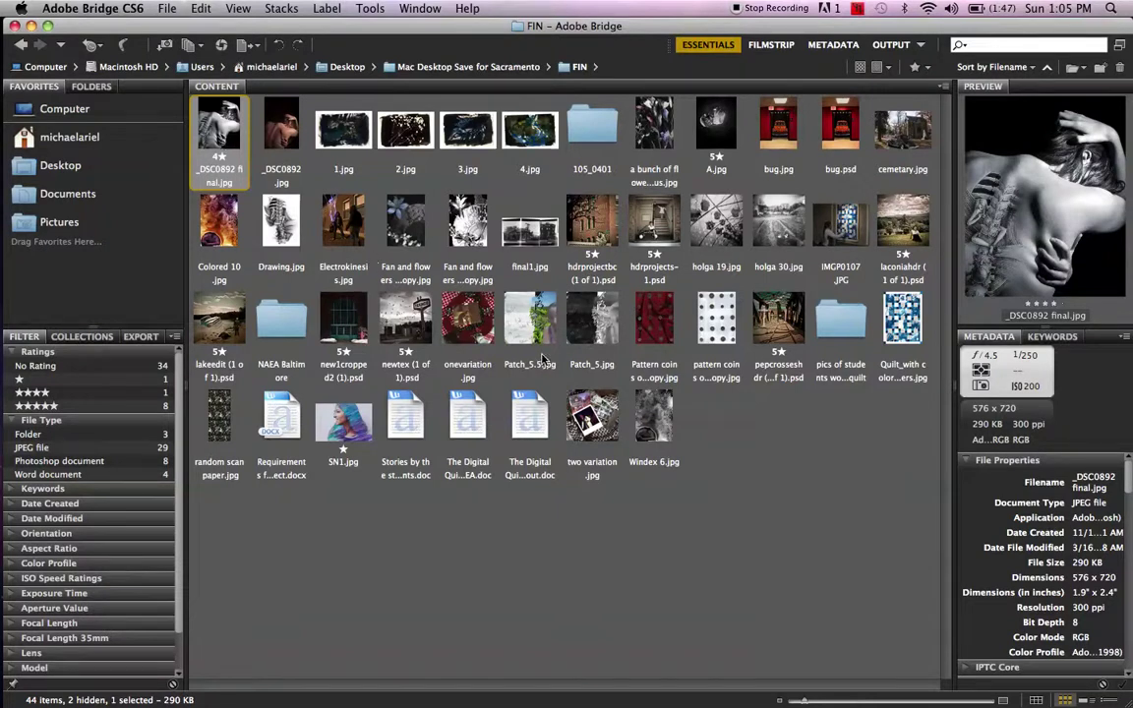
key(cmd+a)
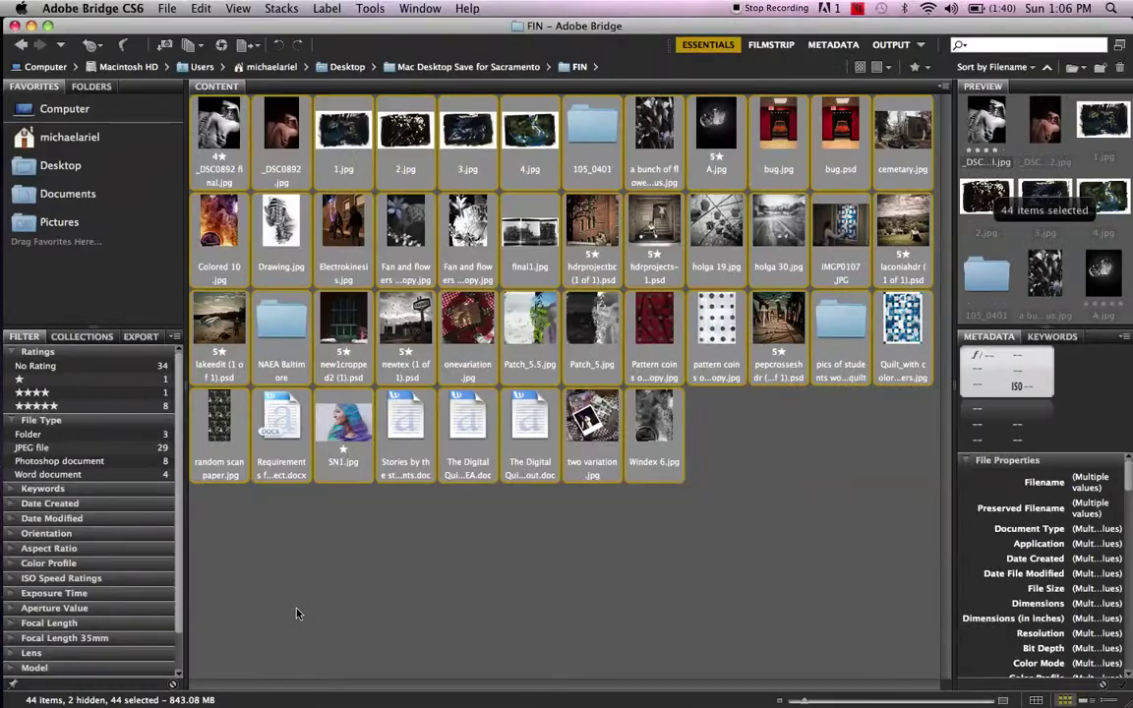
super+click(594, 135)
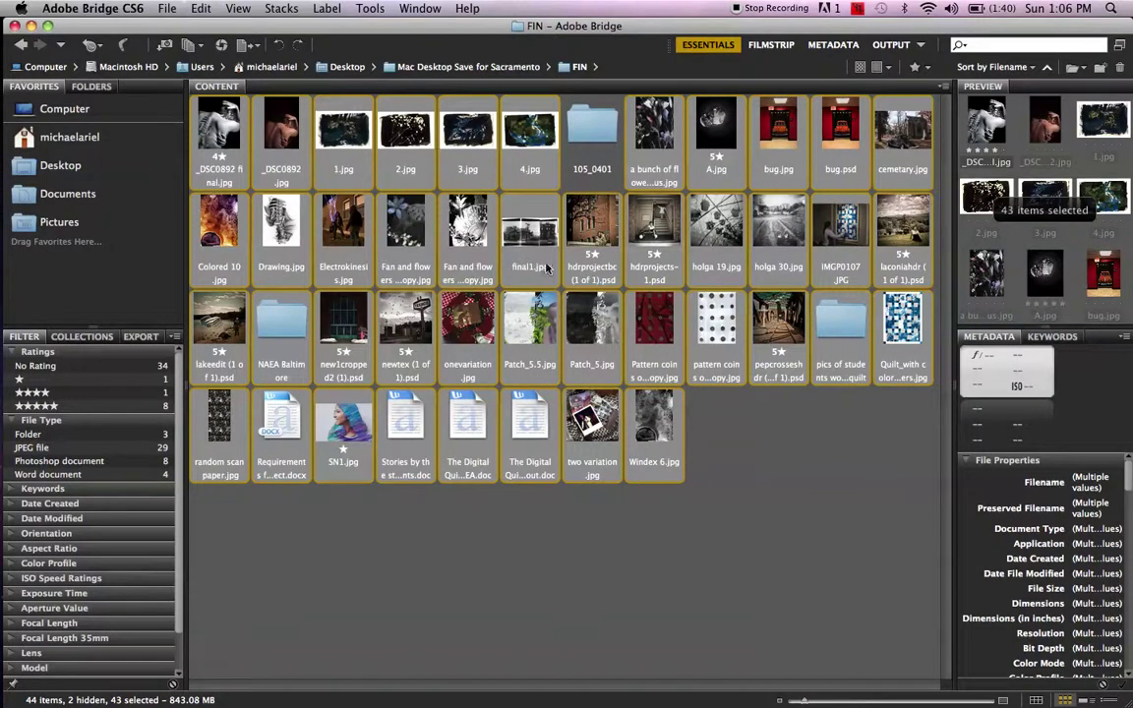
super+click(852, 330)
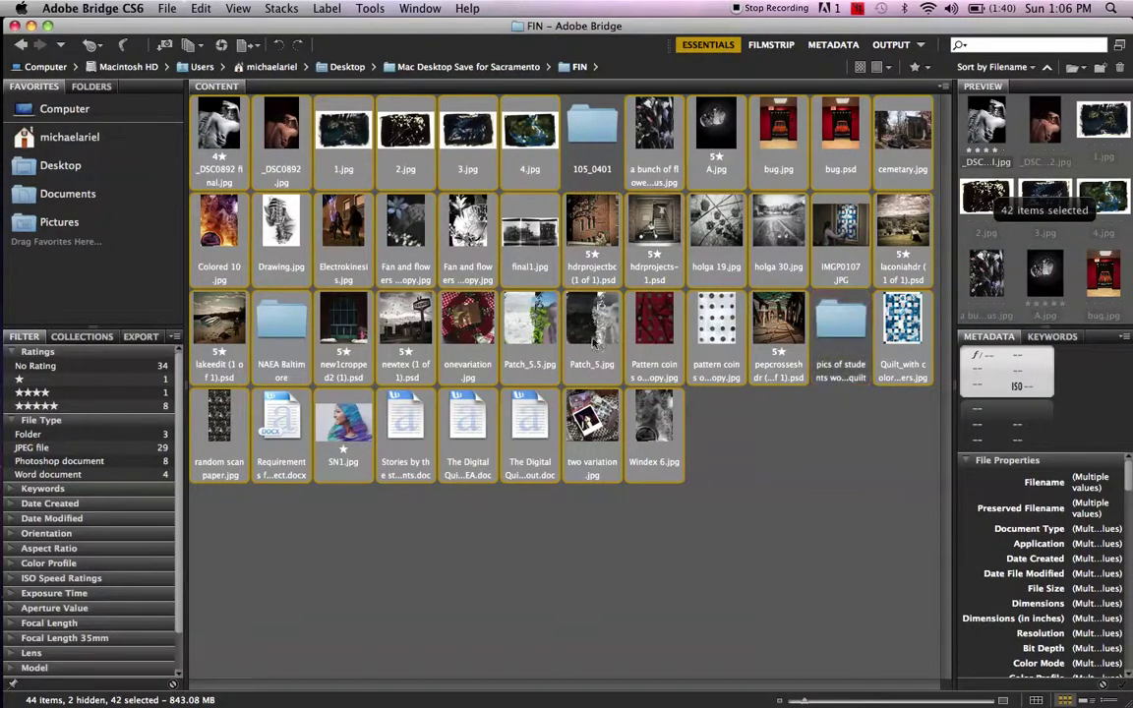
super+click(505, 419)
super+click(471, 419)
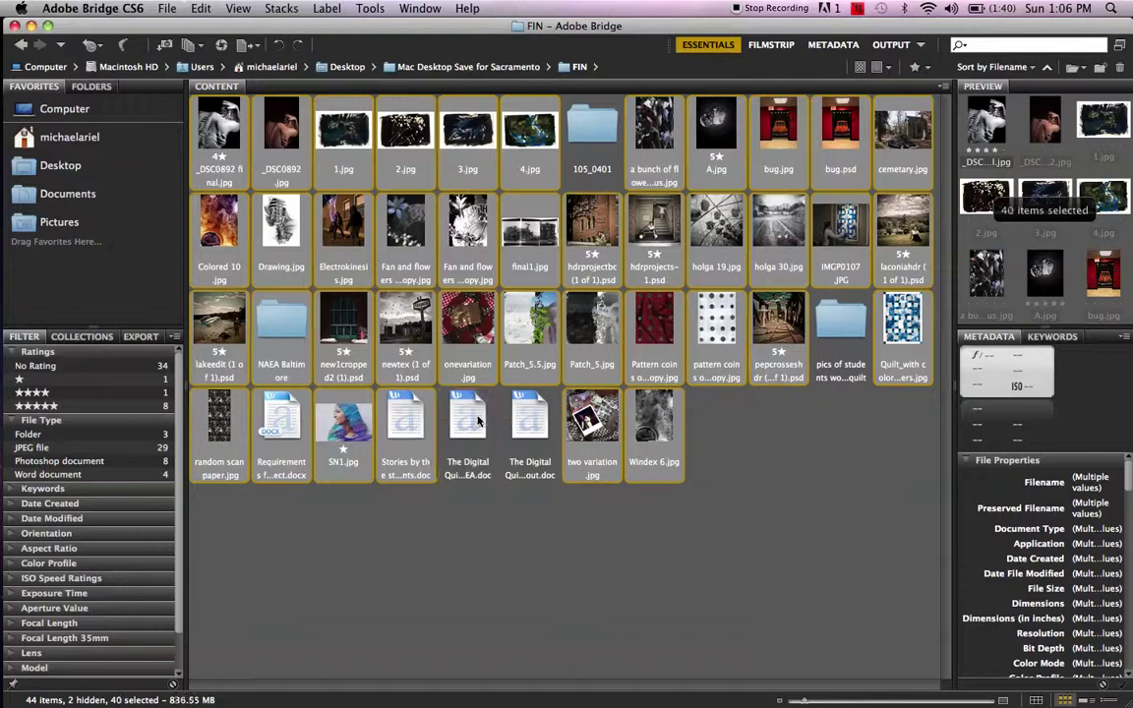
super+click(405, 419)
super+click(292, 429)
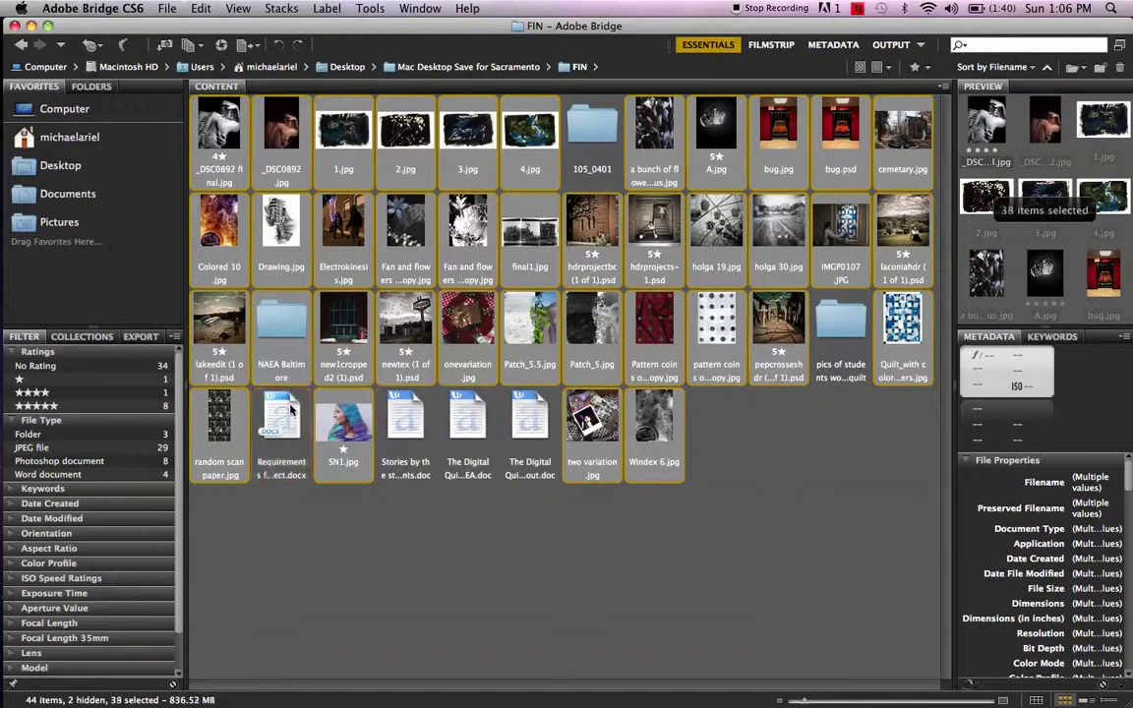
super+click(282, 320)
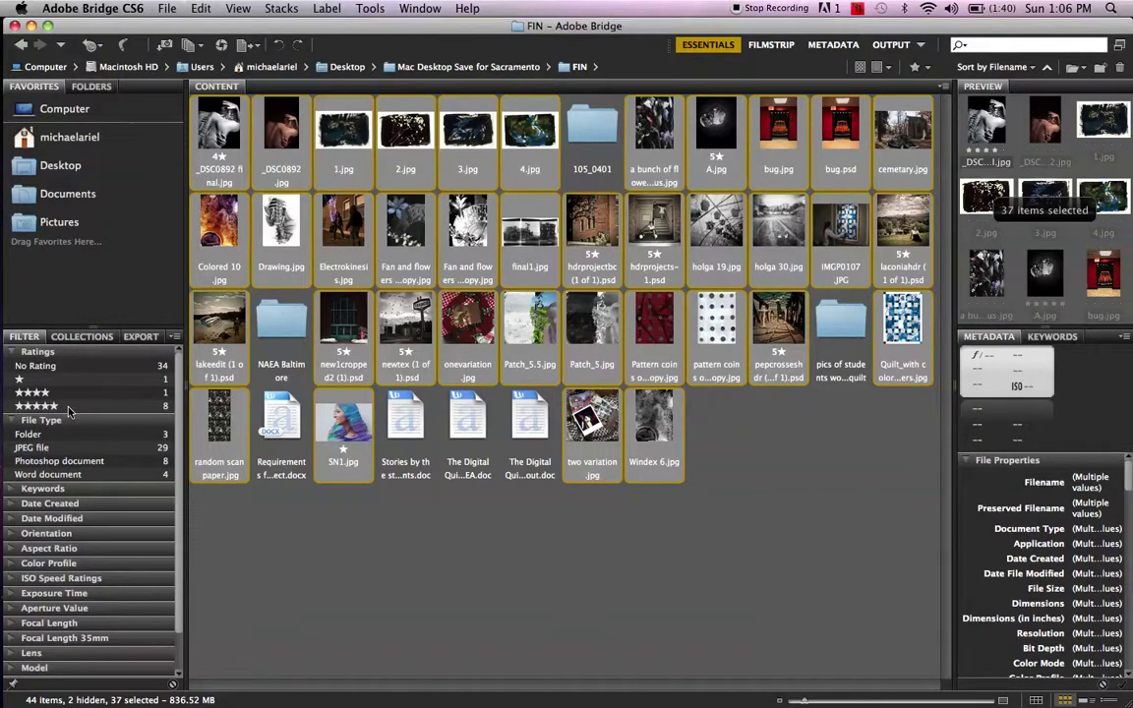
mouse_move(4, 403)
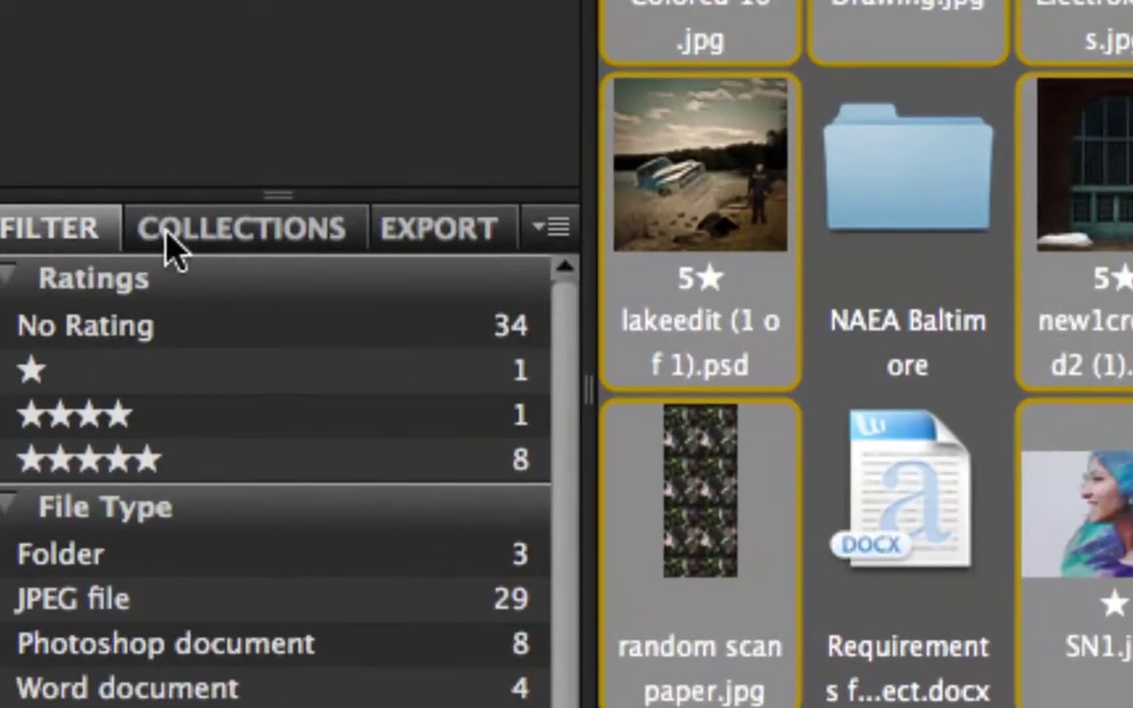
- In the Collections panel, start a new collection from the 37 selected files
click(190, 242)
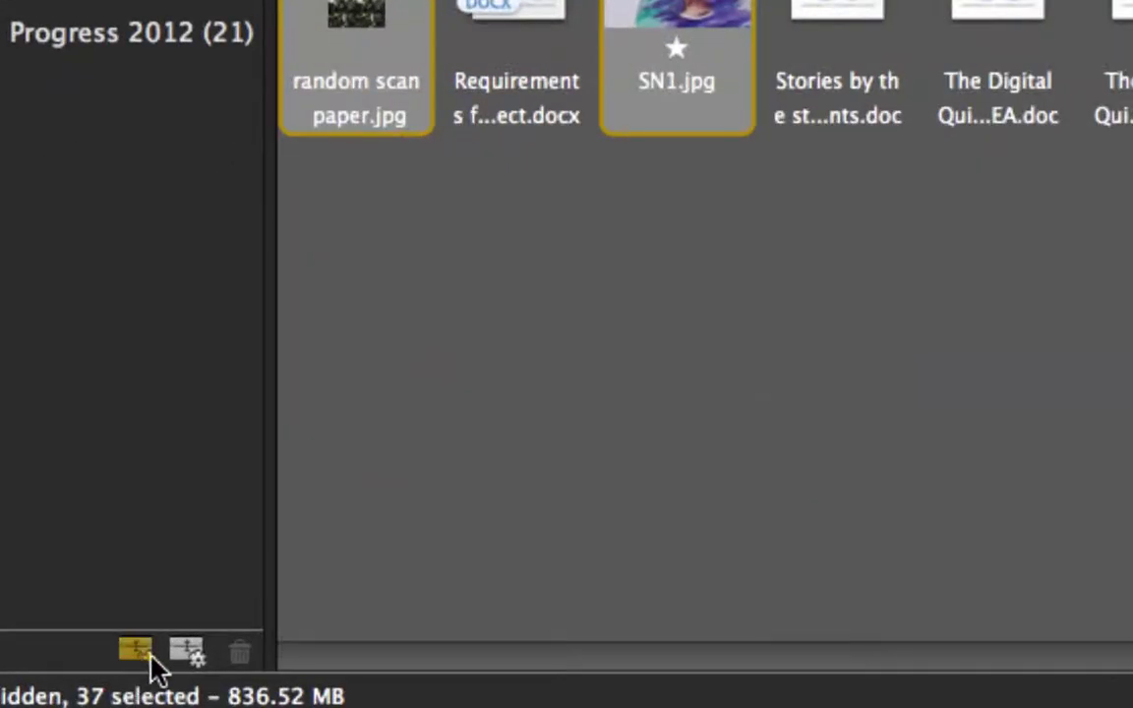
click(137, 651)
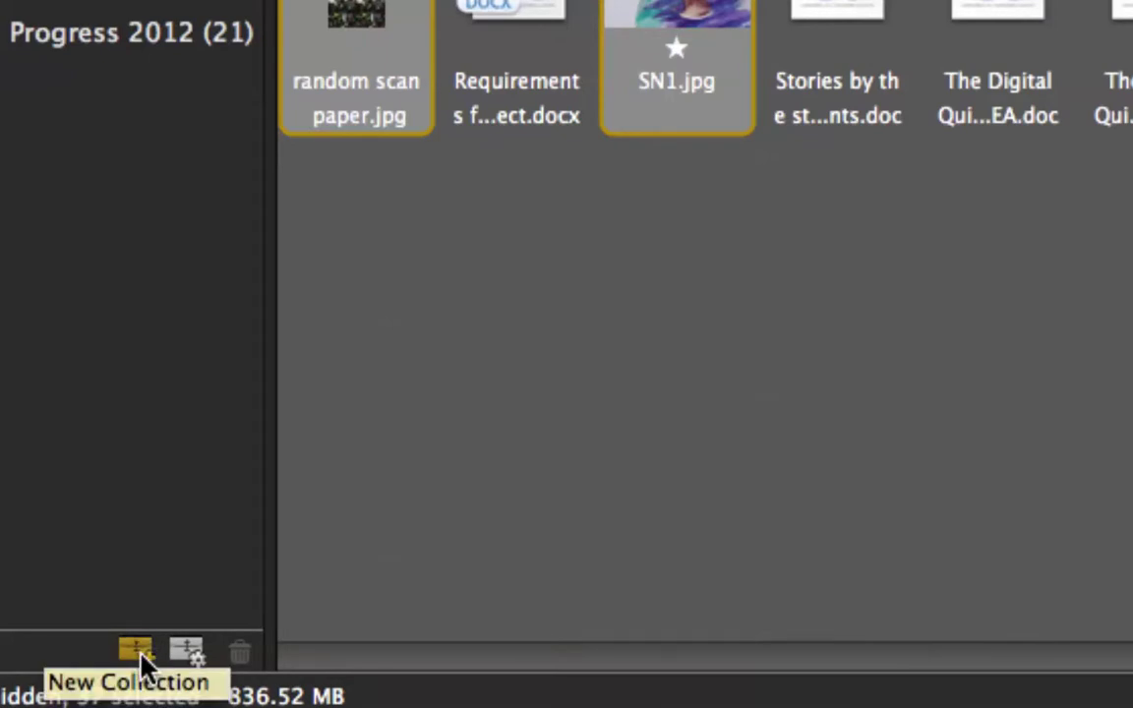
click(142, 663)
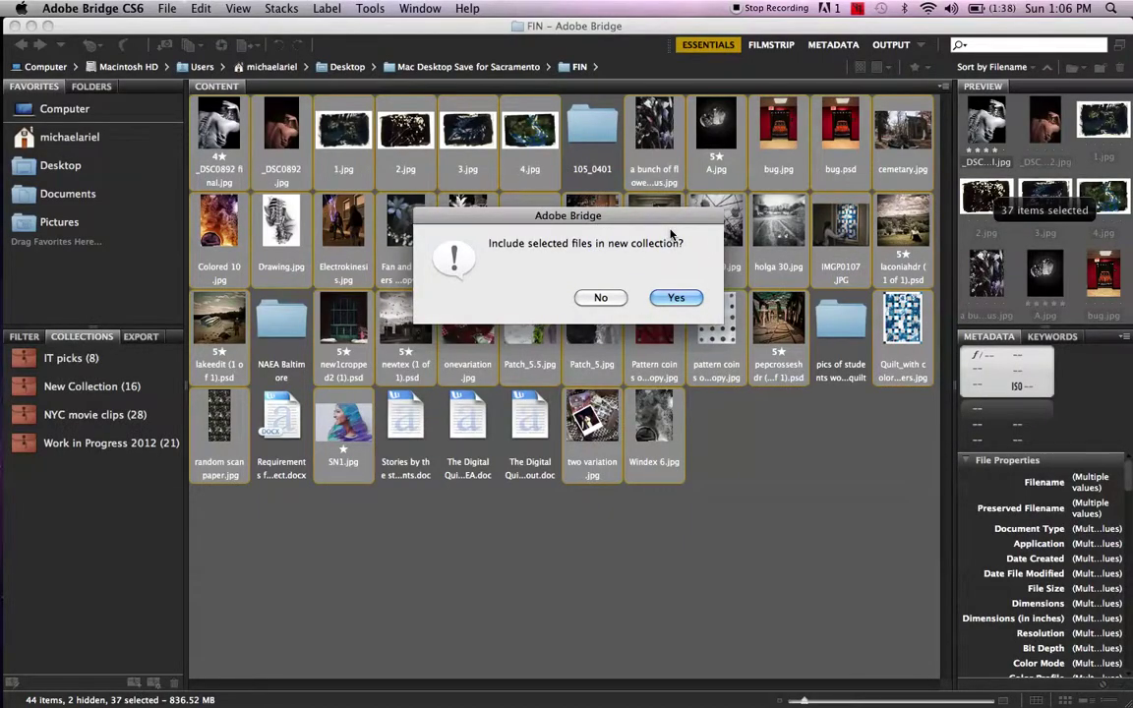
click(676, 298)
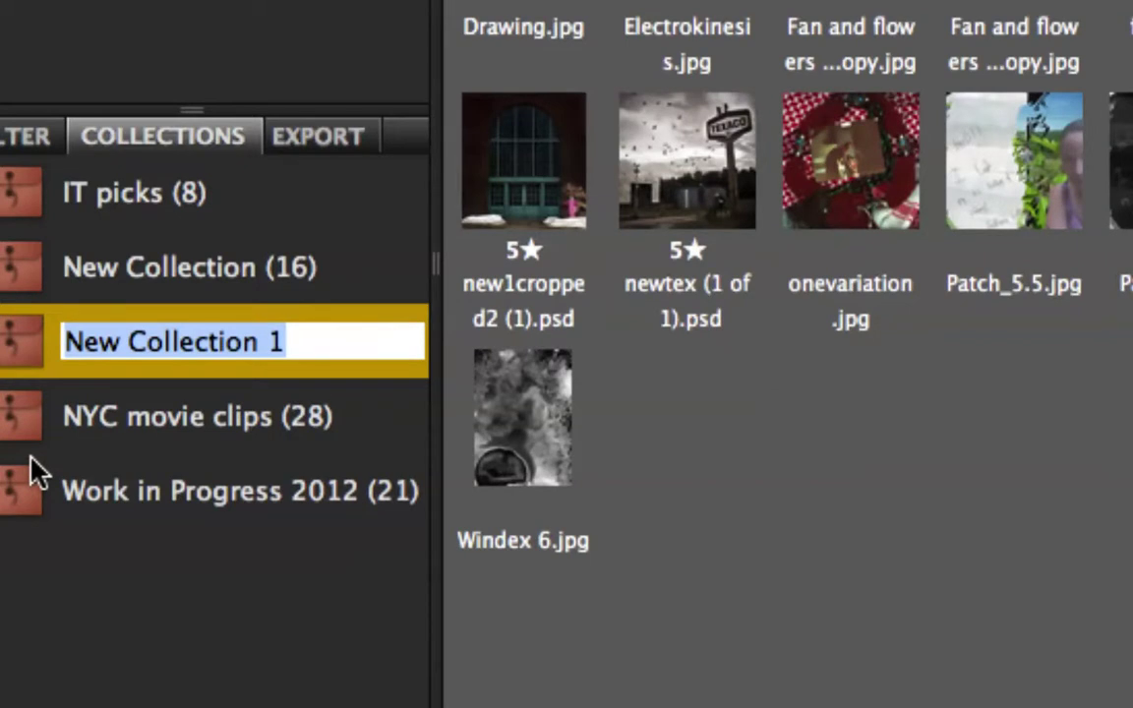
text(Slid)
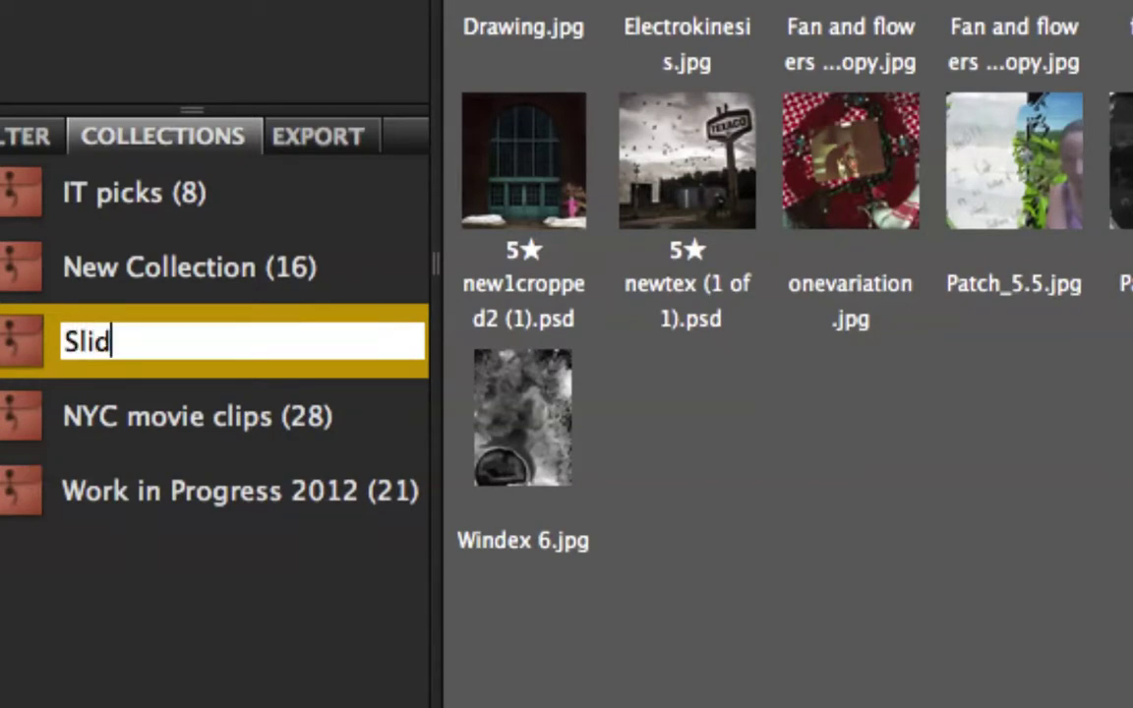
text(e Show)
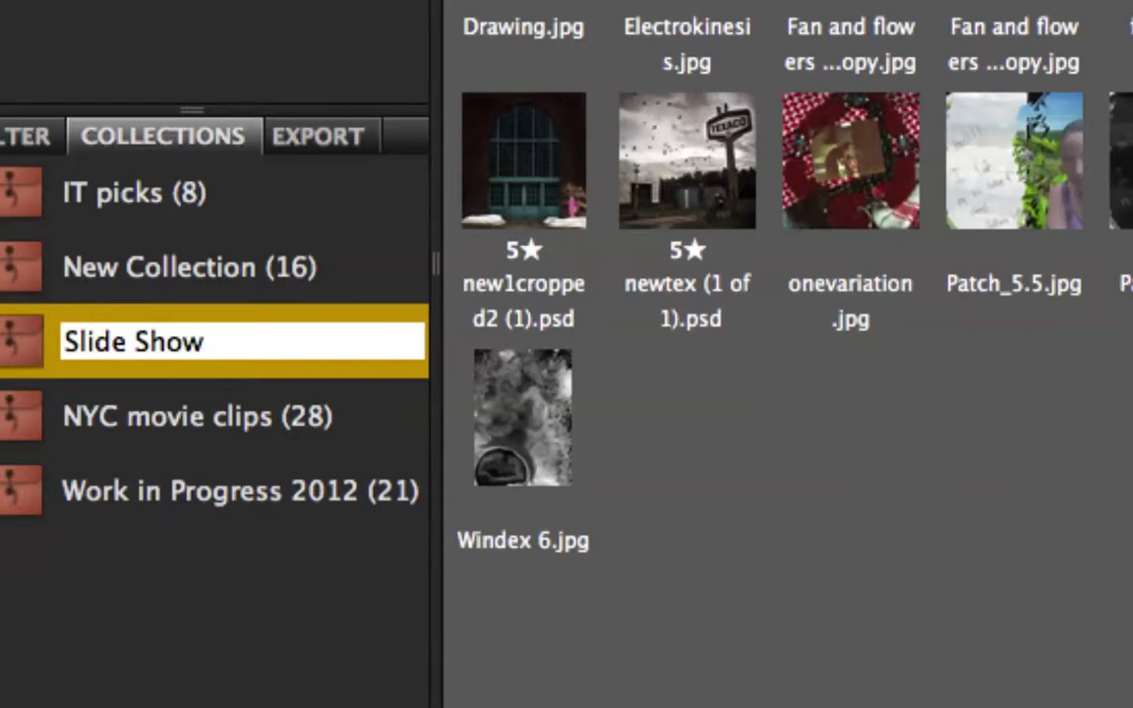
key(Return)
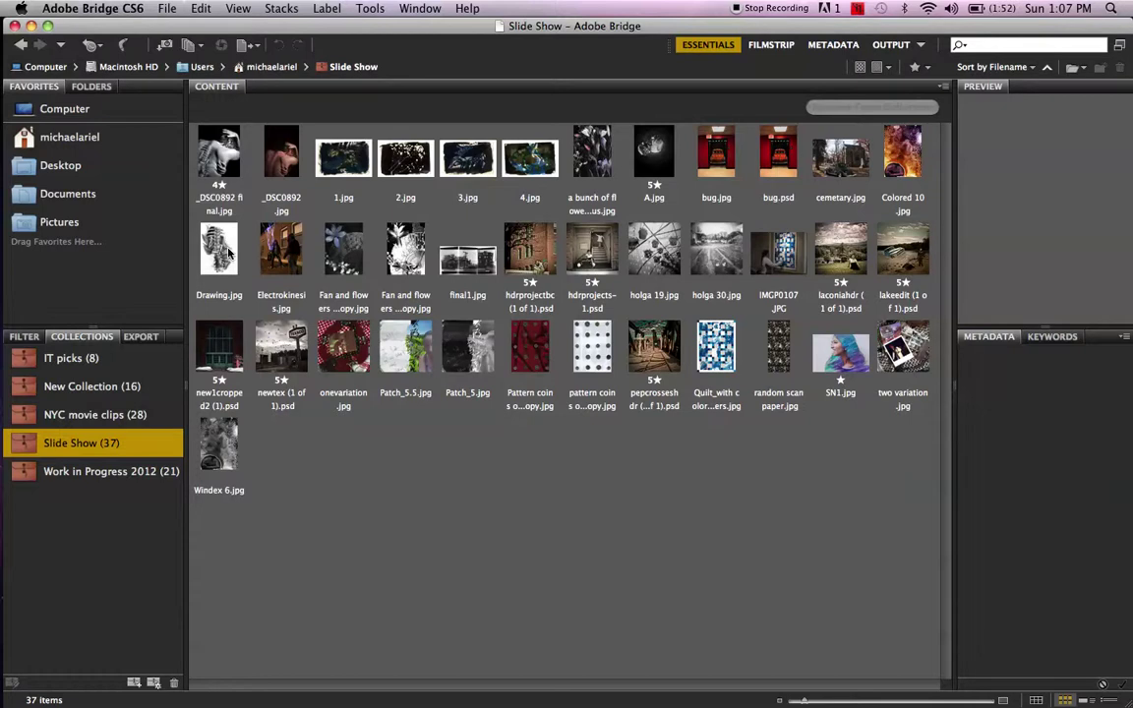
- Drag Drawing.jpg to the front and _DSC0892 final.jpg into the third slot, then check the order in the preview
click(222, 253)
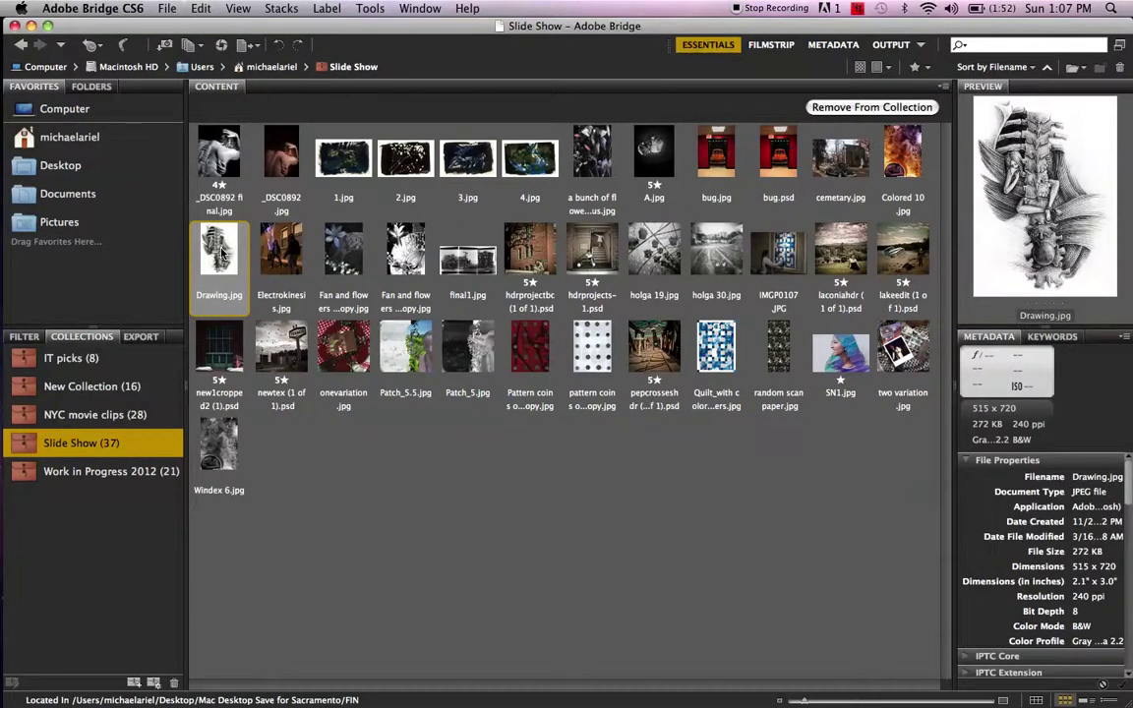
mouse_move(222, 253)
mouse_down()
mouse_move(221, 172)
mouse_move(248, 196)
mouse_up()
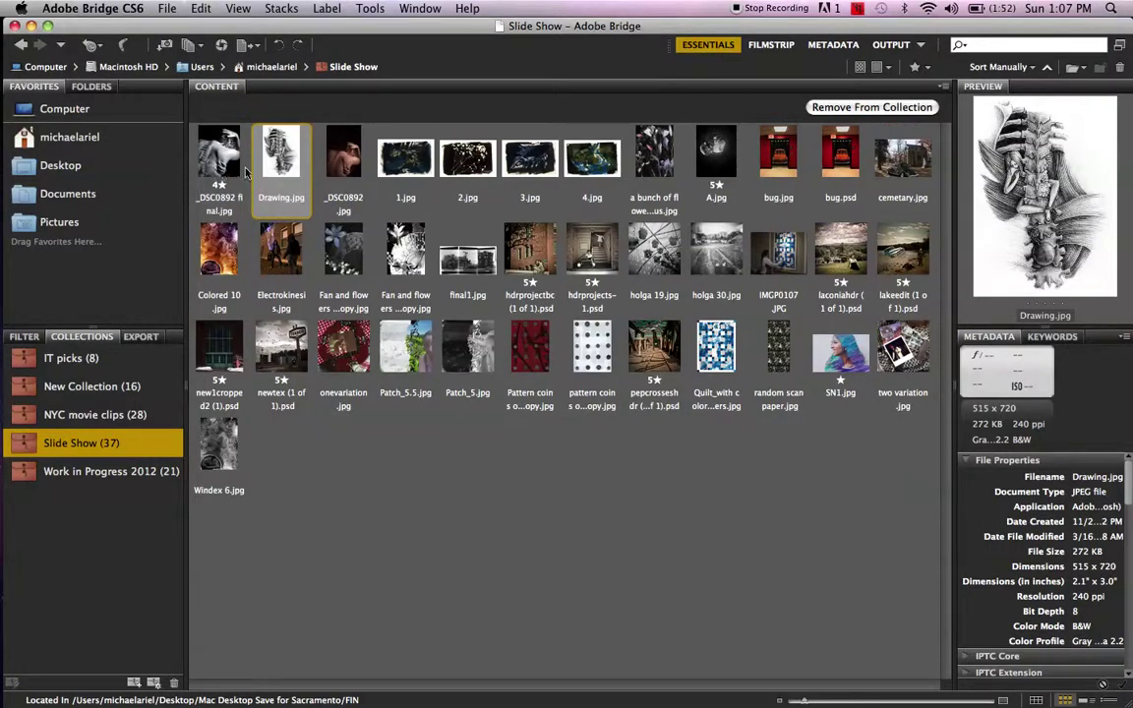
click(225, 165)
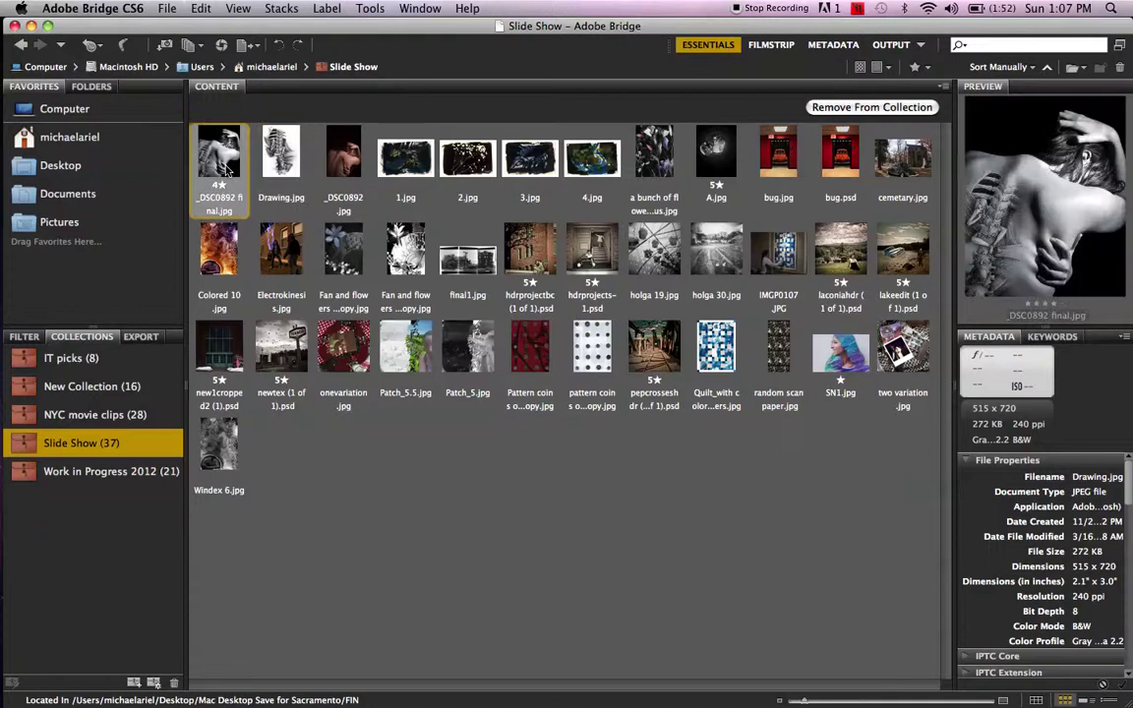
drag(226, 168, 352, 177)
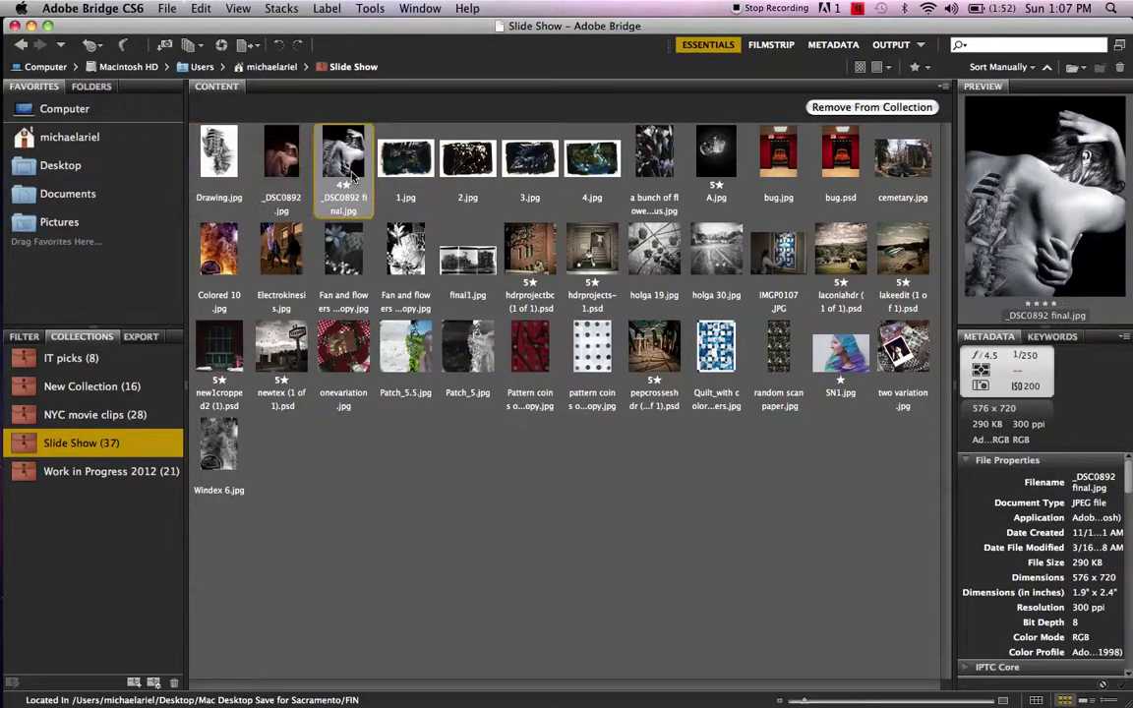
click(224, 165)
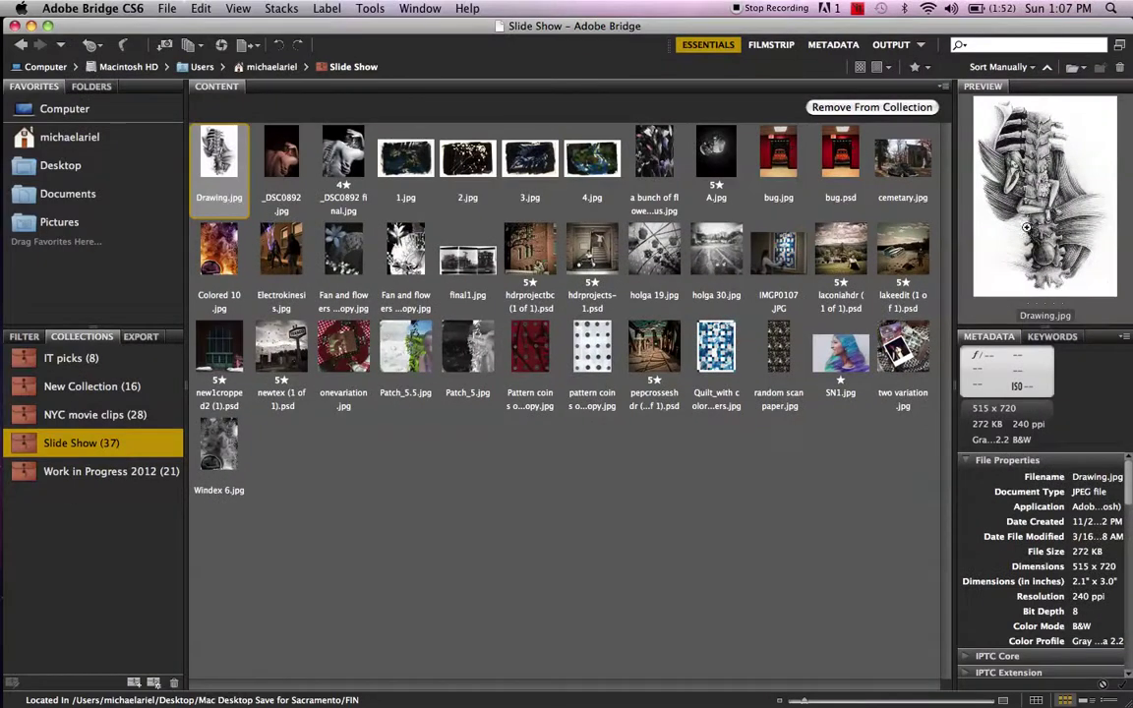
click(291, 169)
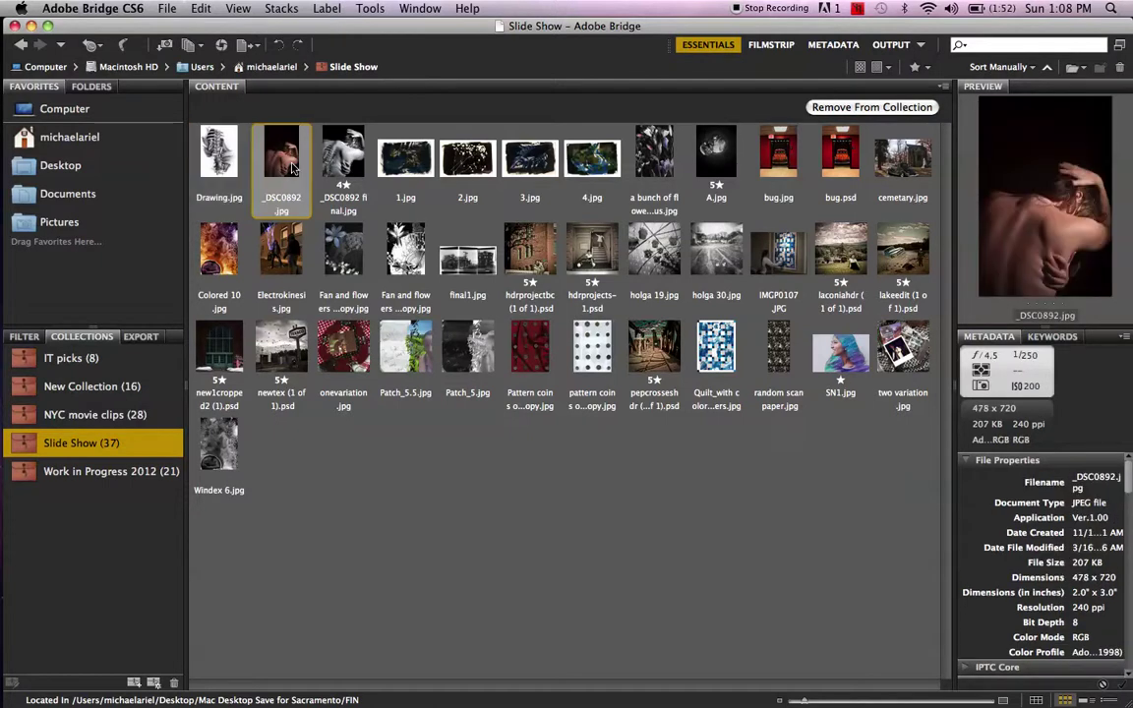
click(347, 170)
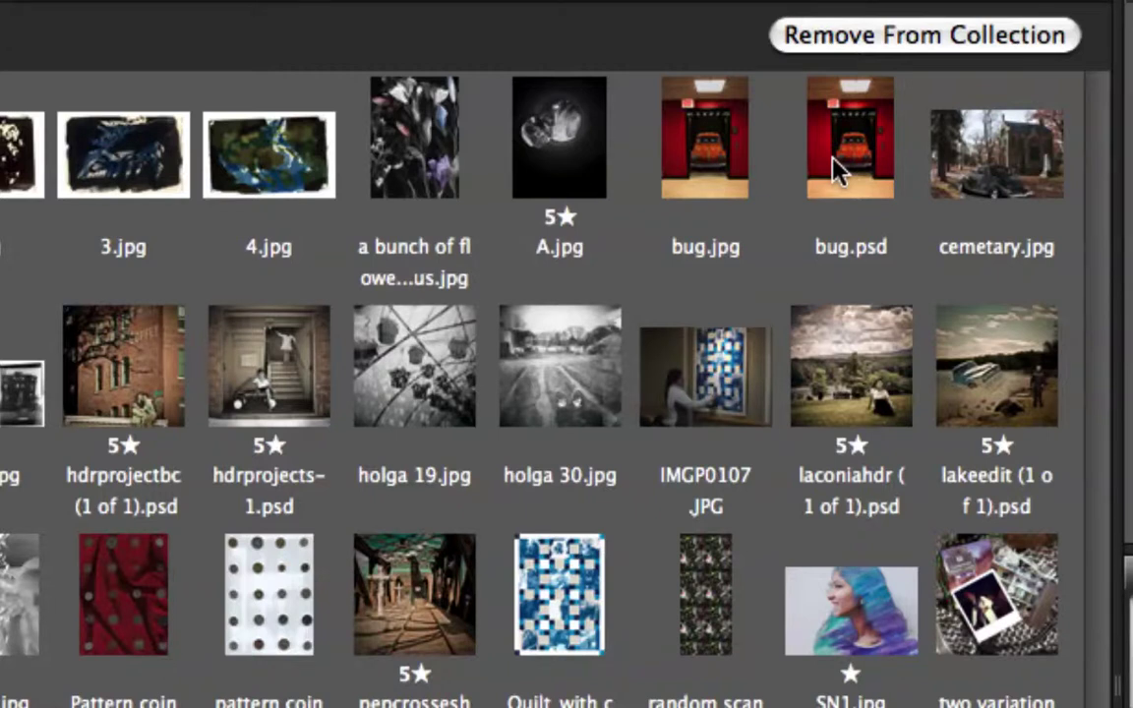
- Remove the duplicate bug.psd from the Slide Show collection and reselect Drawing.jpg
click(834, 169)
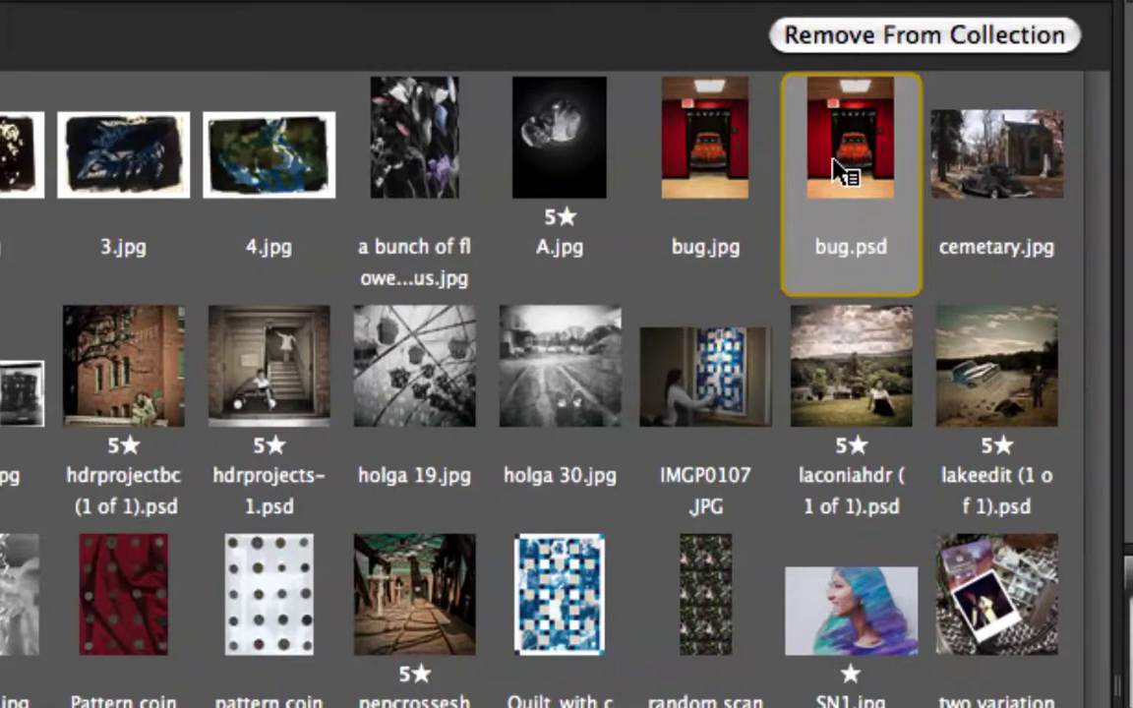
ctrl+click(835, 169)
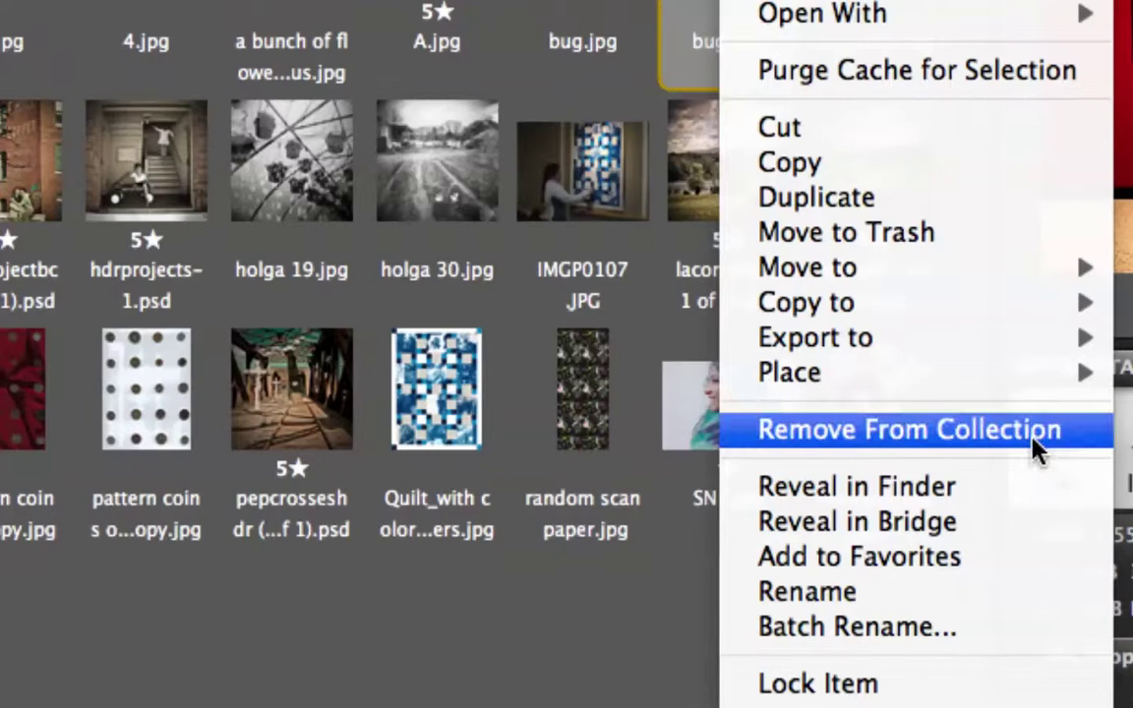
click(1038, 450)
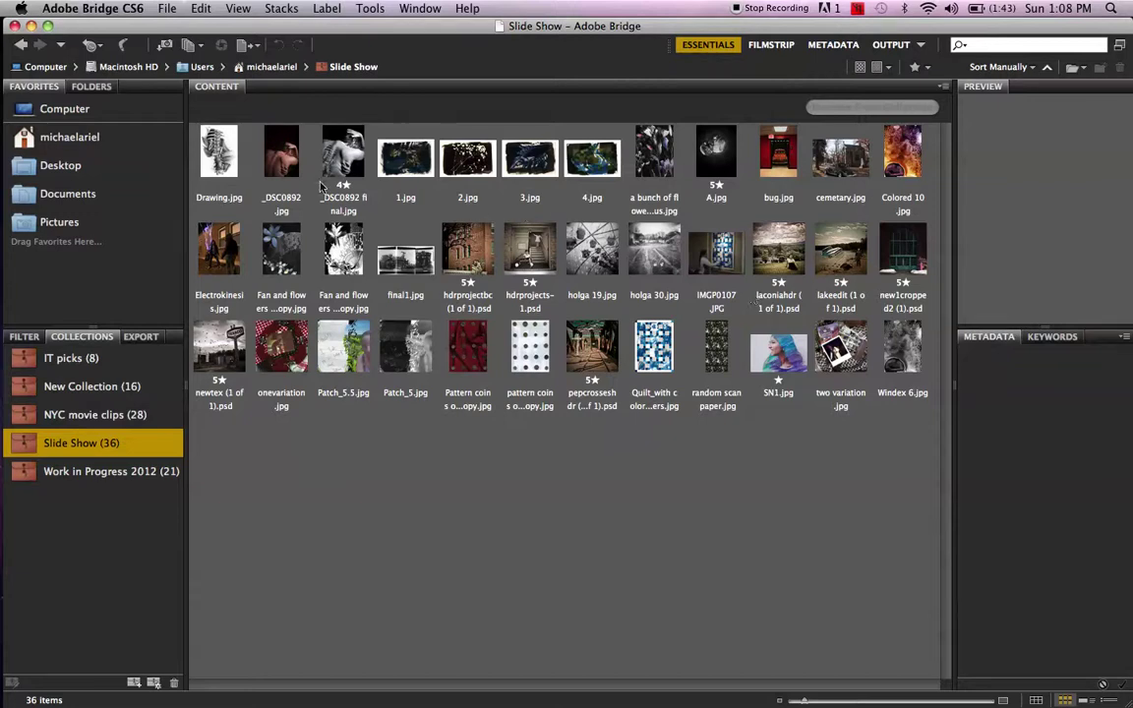
click(220, 164)
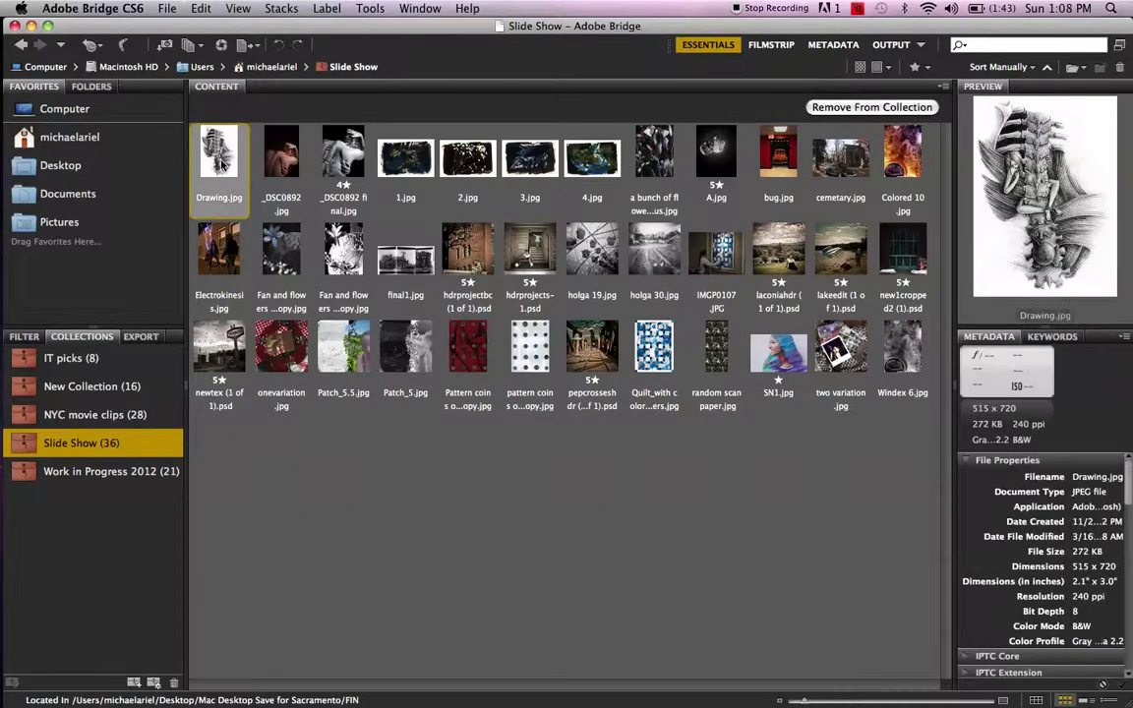
- In View > Slideshow Options, enable Zoom Back And Forth and Repeat Slideshow
click(239, 8)
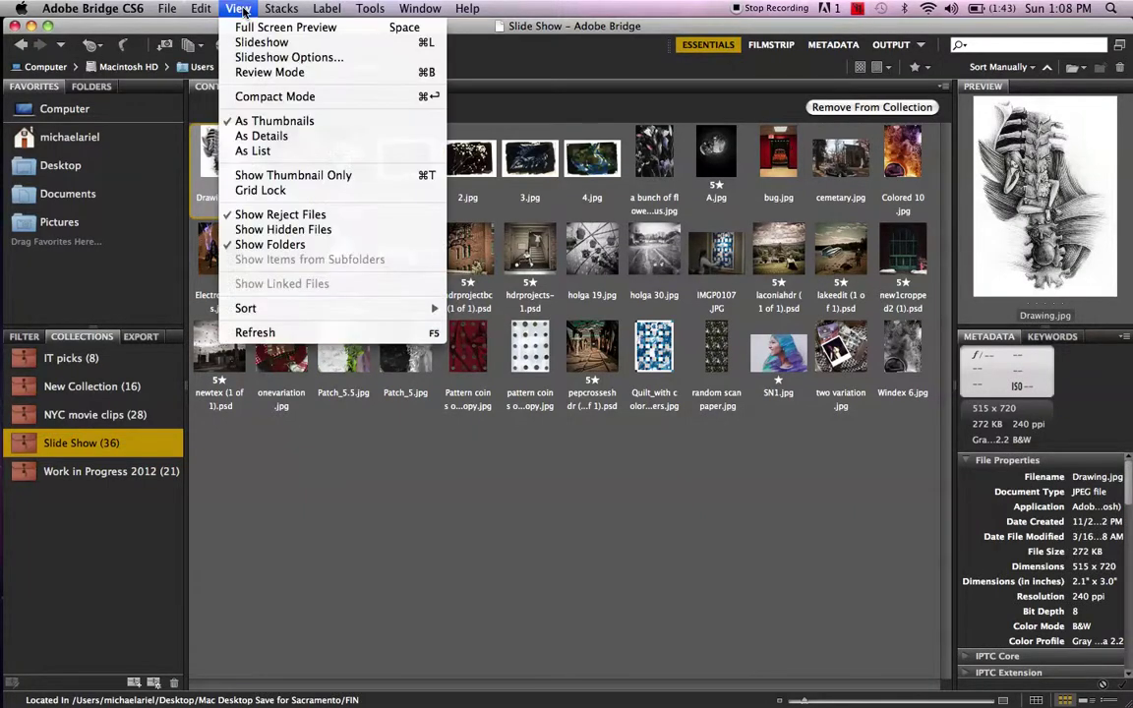
click(293, 61)
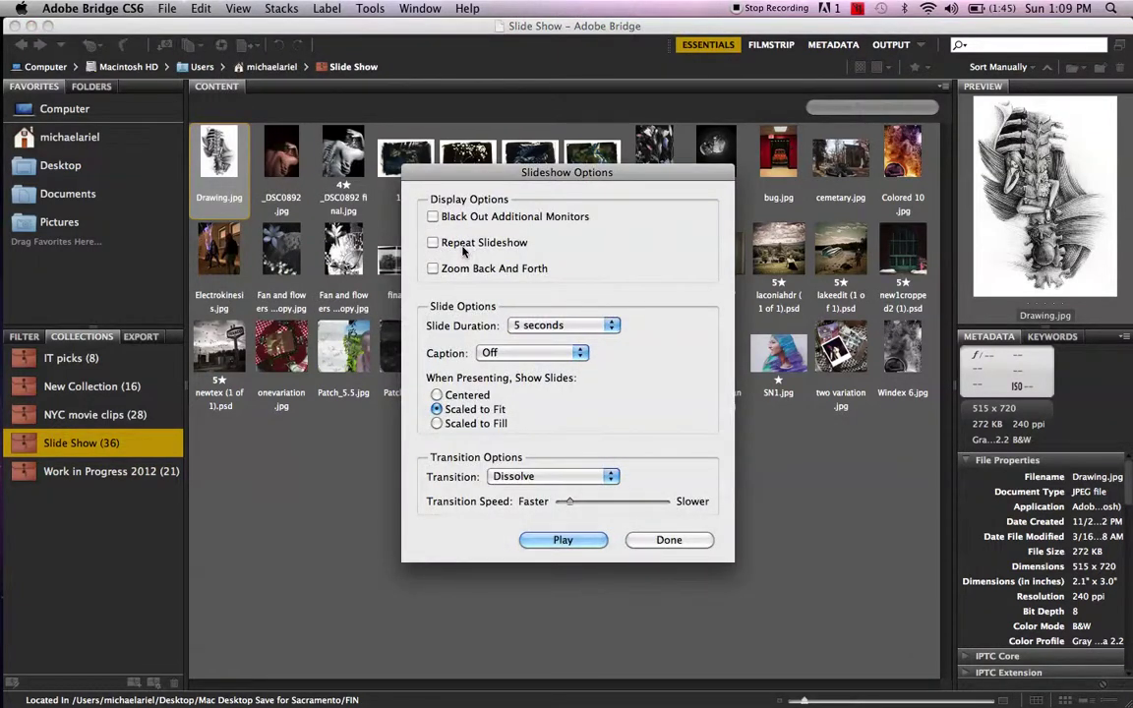
click(432, 272)
click(434, 243)
click(435, 245)
click(434, 244)
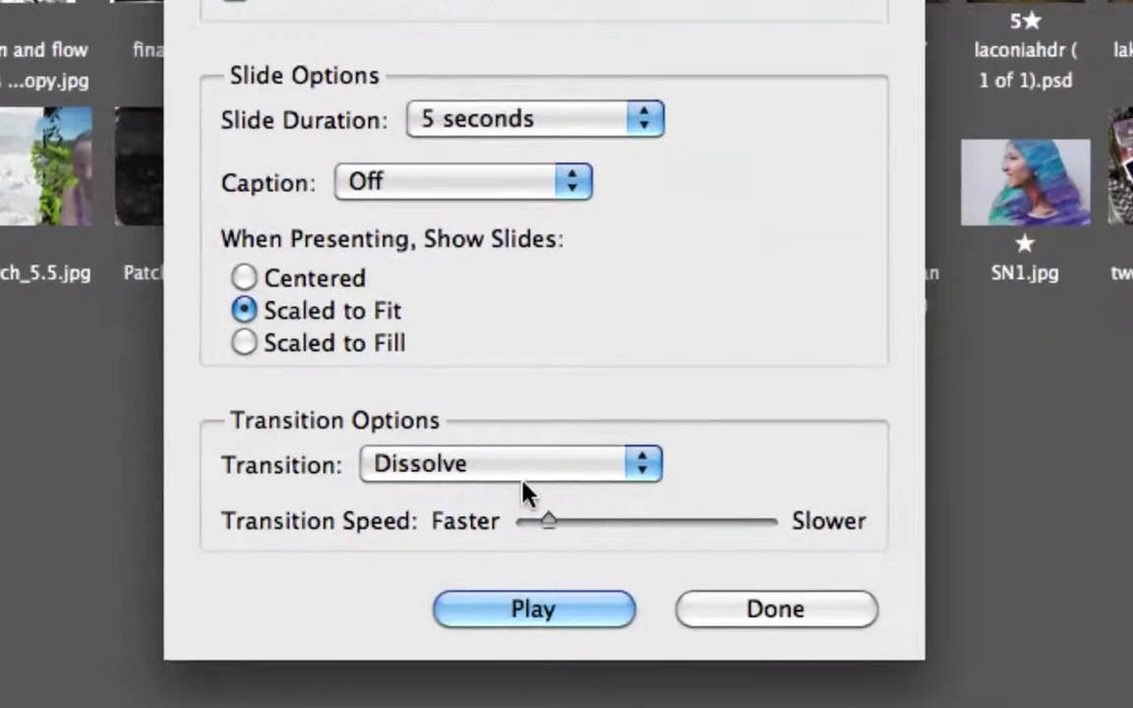
- Set the transition to Random and nudge Transition Speed slightly toward Slower
click(526, 487)
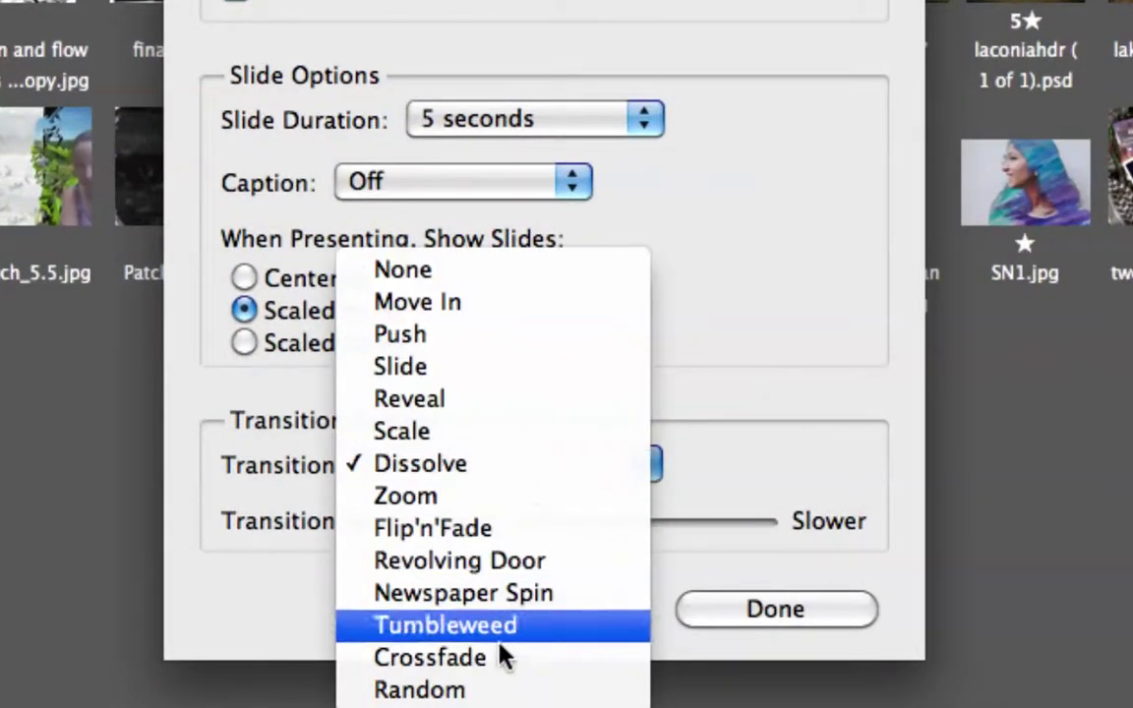
click(496, 689)
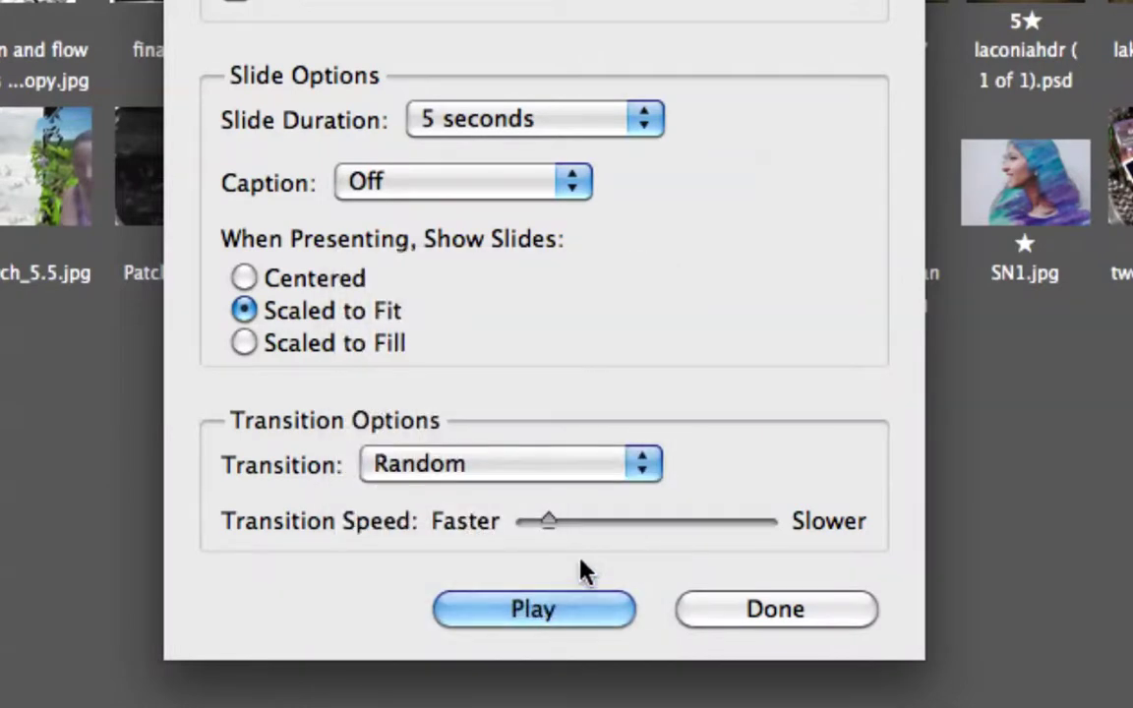
drag(548, 524, 599, 524)
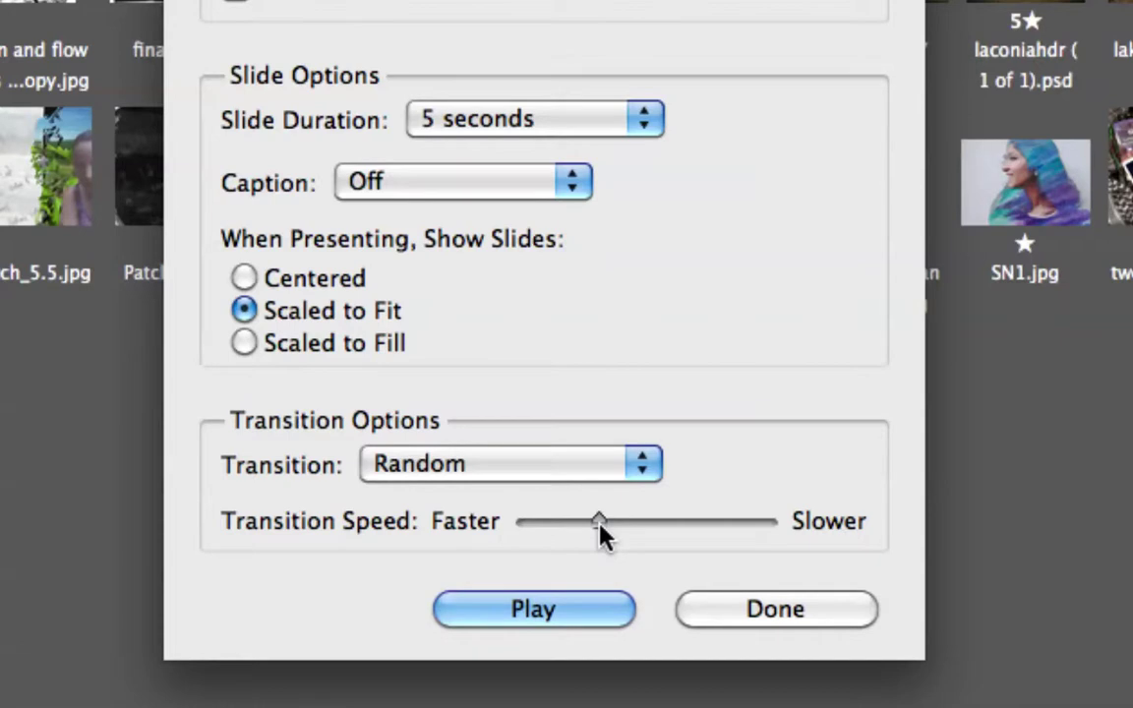